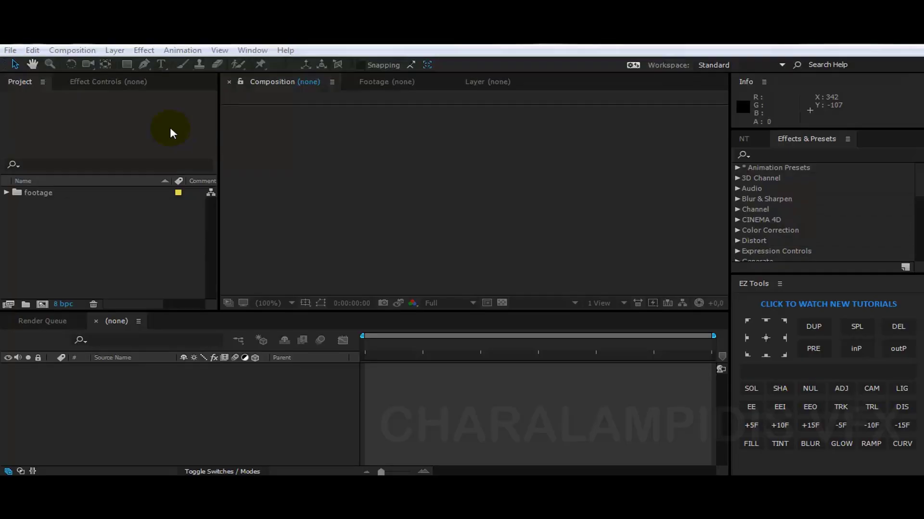
Make a new HDTV 1080 25 composition named 'transitopn', 3 seconds long.
left_click(71, 51)
left_click(96, 65)
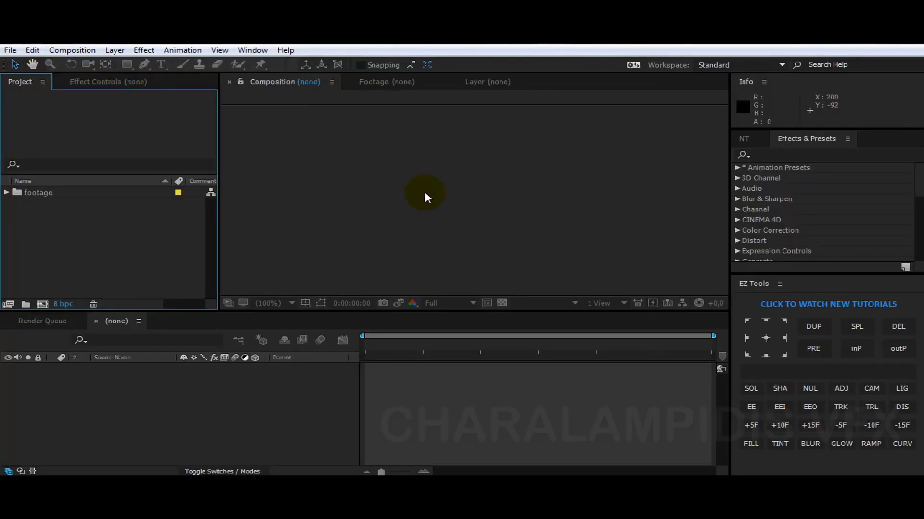
type("transitopn")
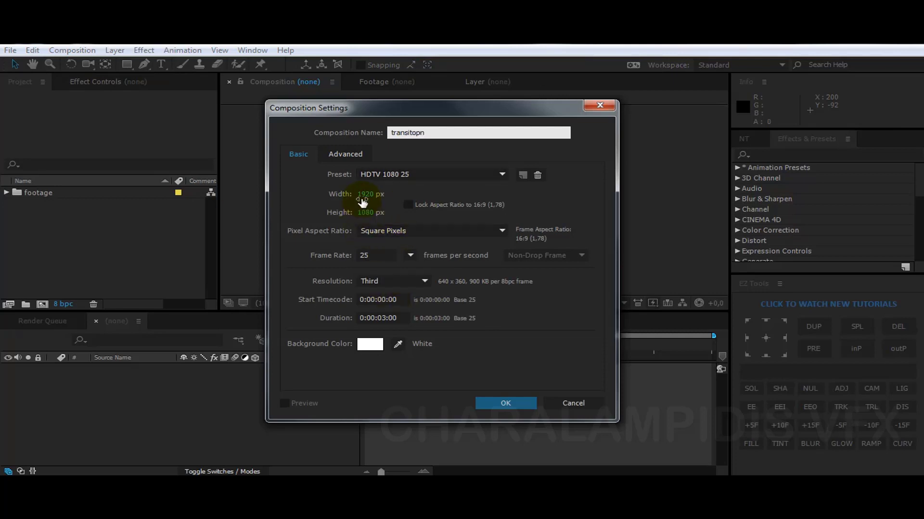
left_click(365, 195)
left_click(396, 313)
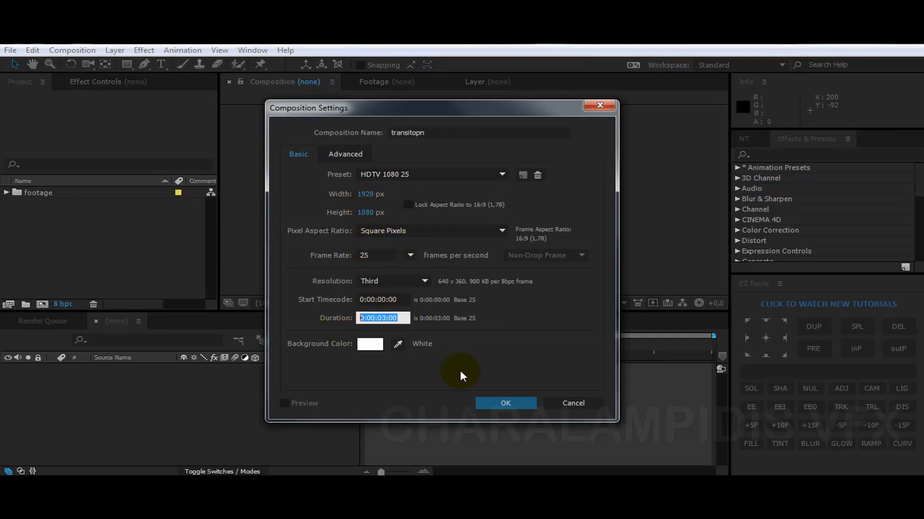
left_click(500, 403)
Add a black full-frame solid layer named 'brush'.
right_click(212, 389)
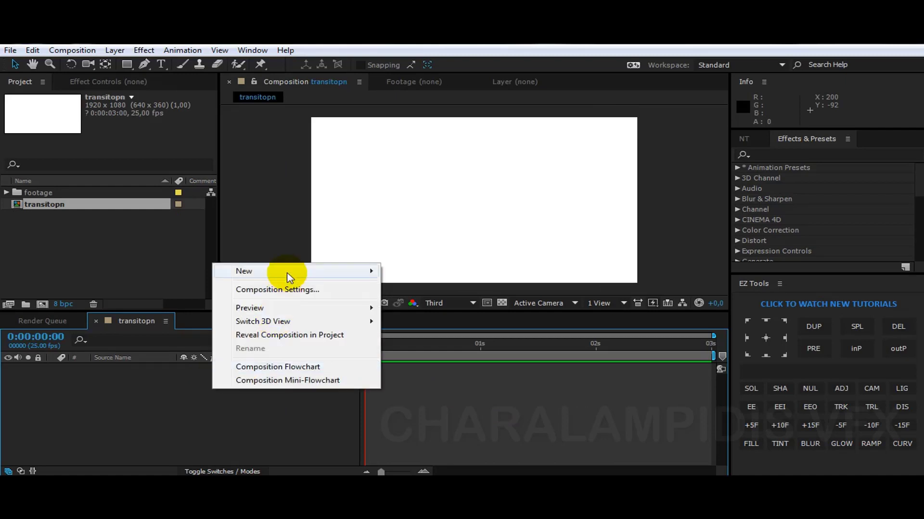
mouse_move(288, 276)
left_click(415, 301)
type("brush")
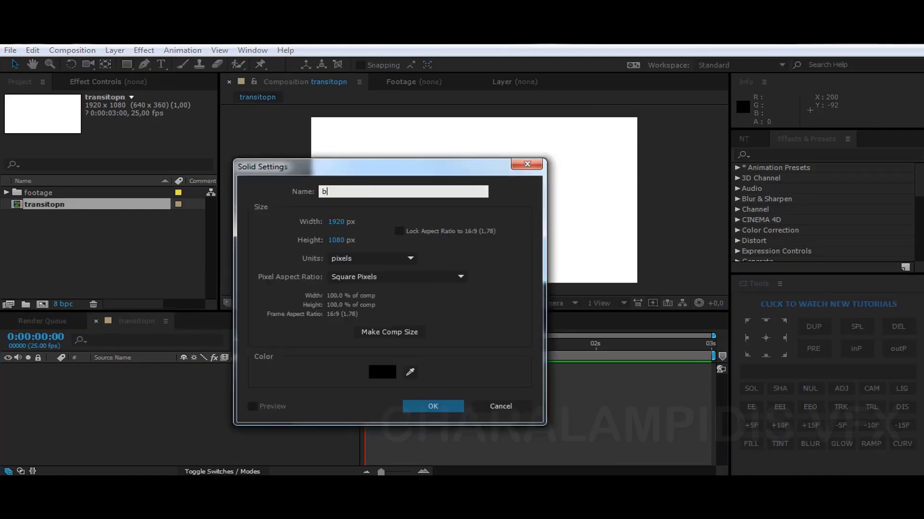
left_click(432, 406)
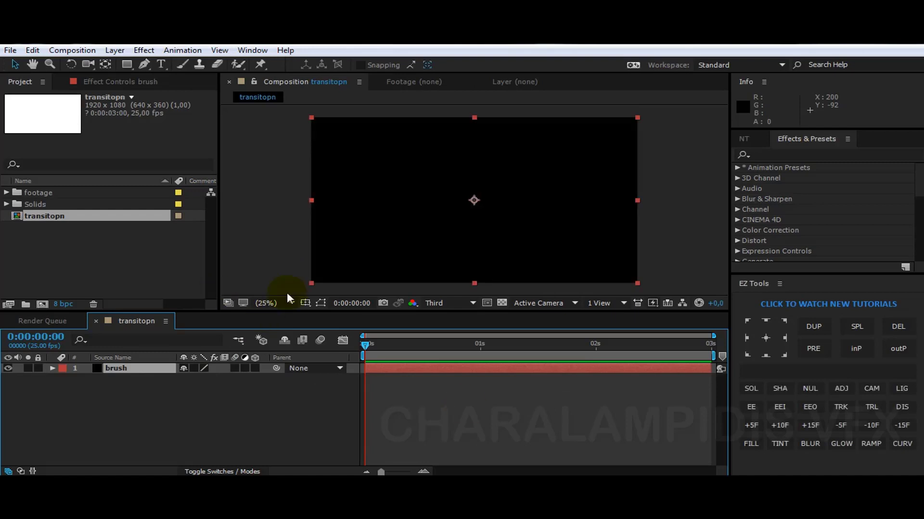
Show rulers and place two horizontal guides splitting the frame into three bands.
left_click(306, 302)
left_click(329, 376)
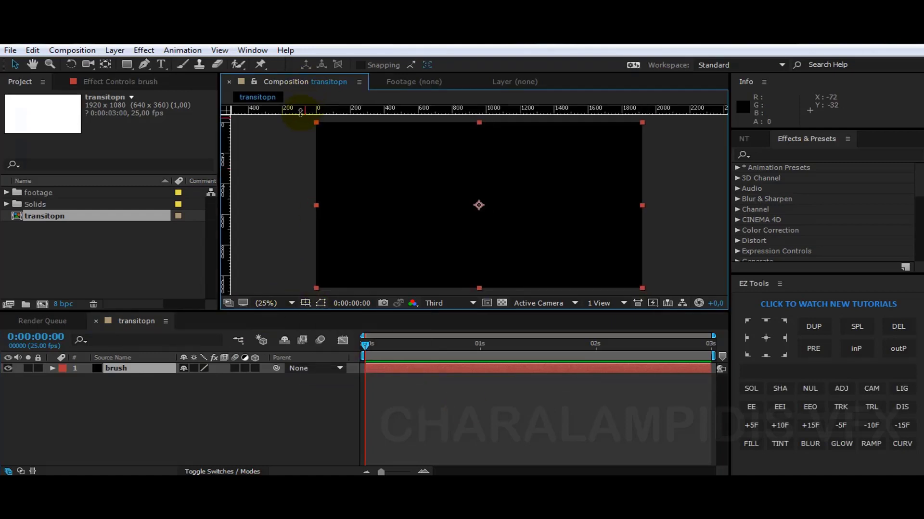
mouse_move(300, 112)
left_mouse_down()
mouse_move(300, 177)
mouse_move(316, 239)
left_mouse_up()
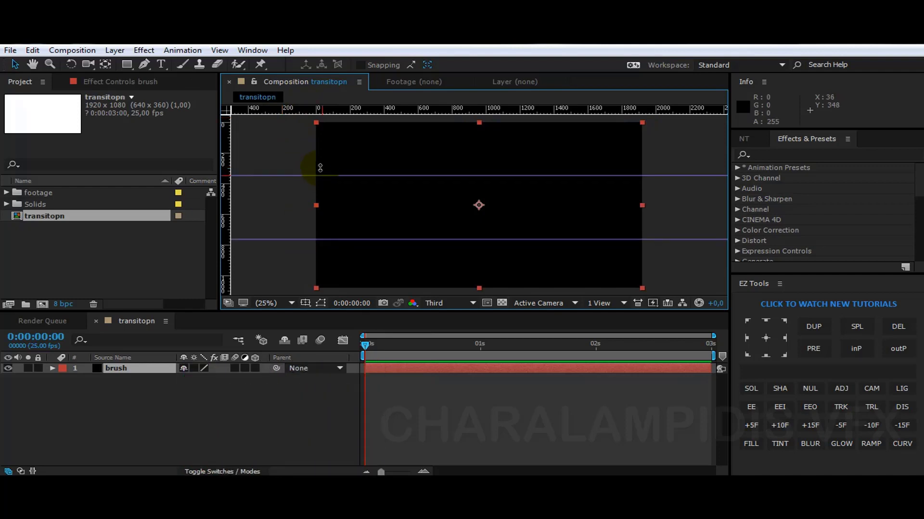
left_click_drag(320, 168, 321, 168)
left_click_drag(361, 229, 360, 227)
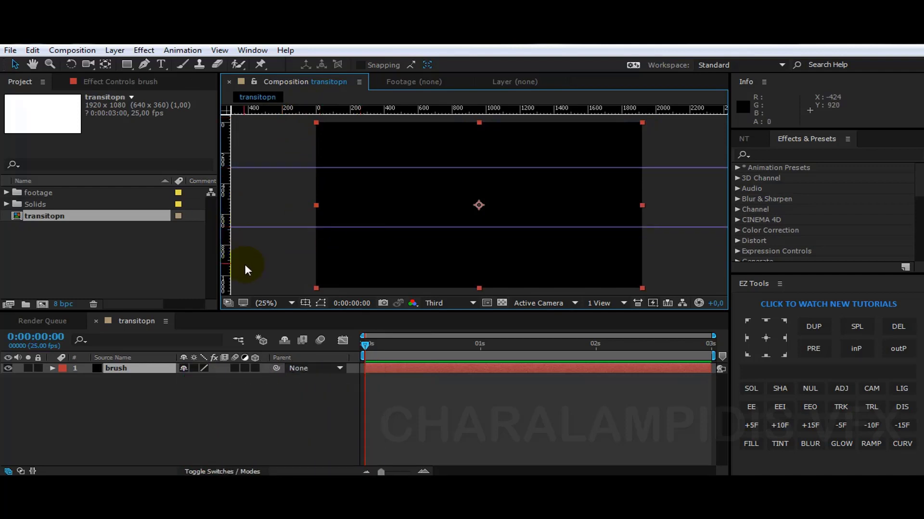
Draw rectangle Masks 1–3 over the top, middle and bottom bands, extending past the frame edges.
left_click(127, 64)
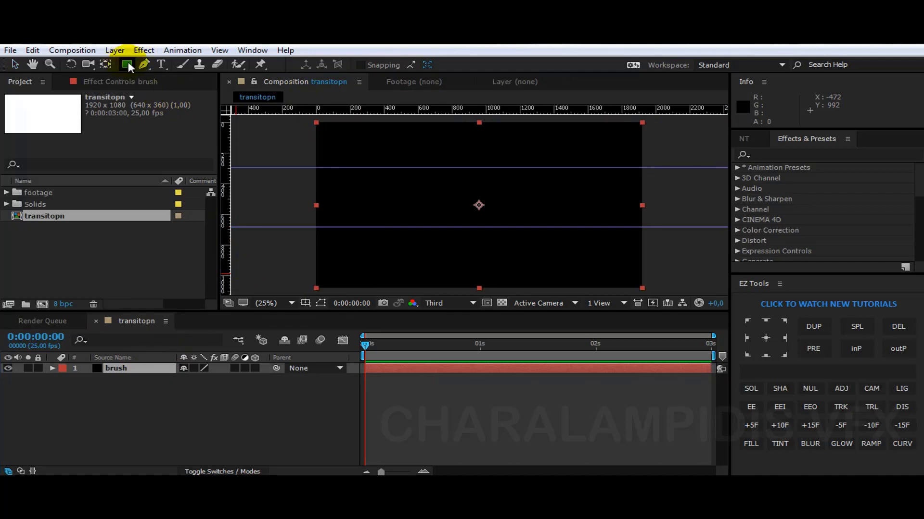
left_click_drag(304, 119, 667, 166)
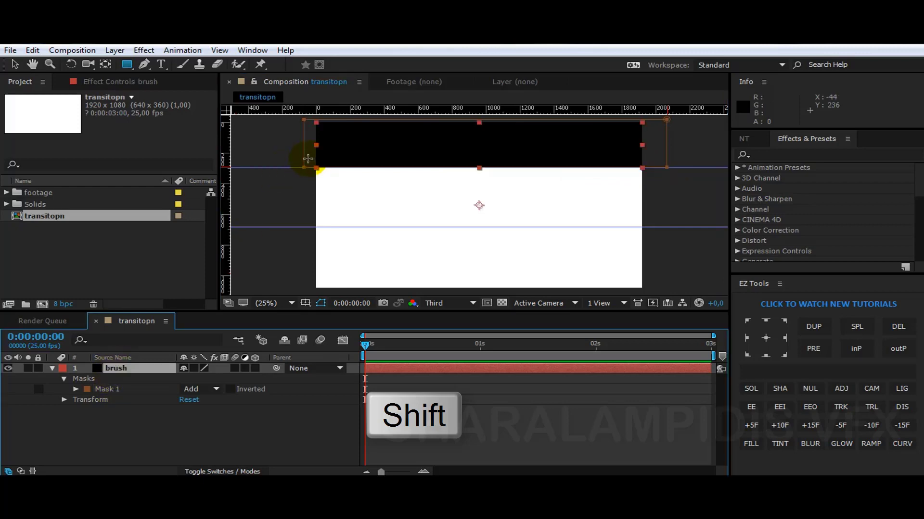
mouse_move(304, 156)
left_mouse_down()
mouse_move(447, 215)
mouse_move(667, 227)
left_mouse_up()
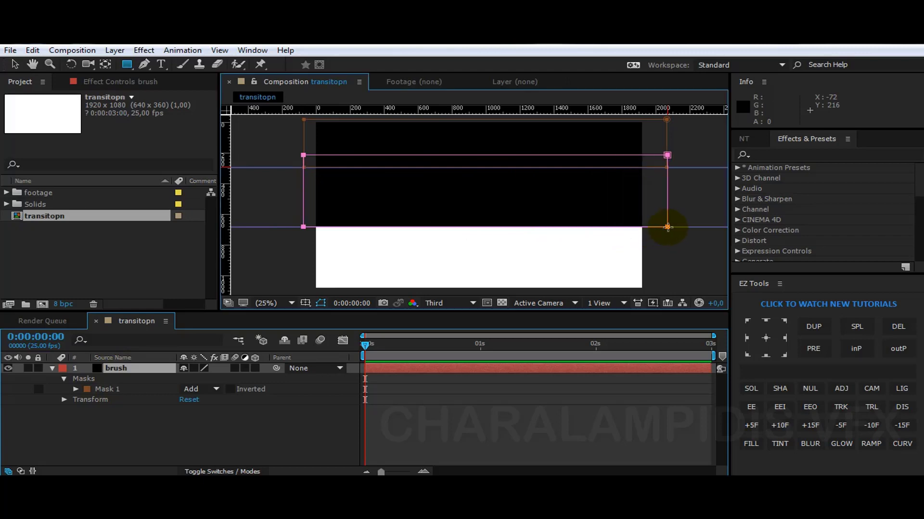
left_click(109, 368)
left_click_drag(303, 216, 377, 288)
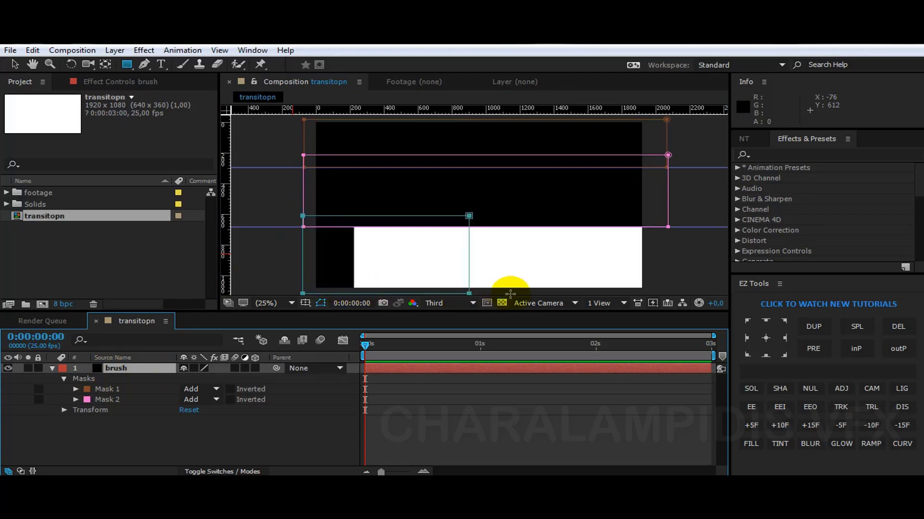
left_click_drag(377, 288, 669, 293)
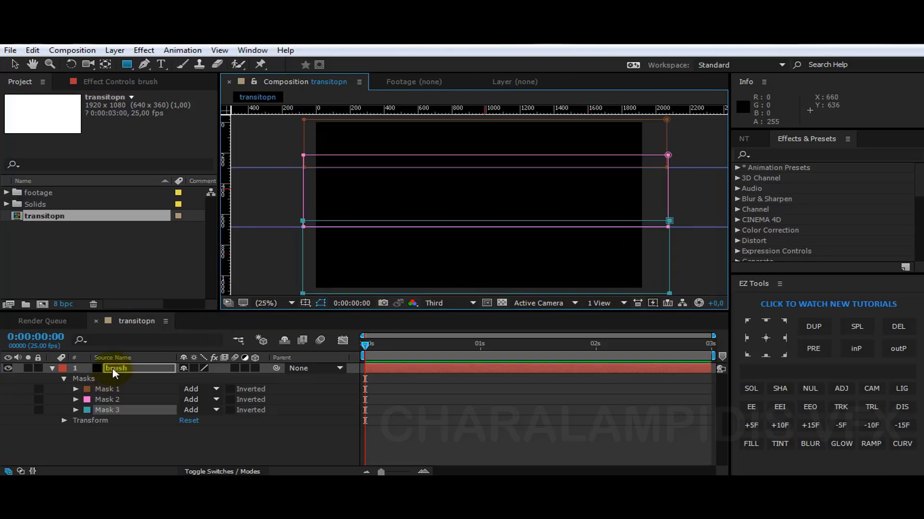
left_click(111, 368)
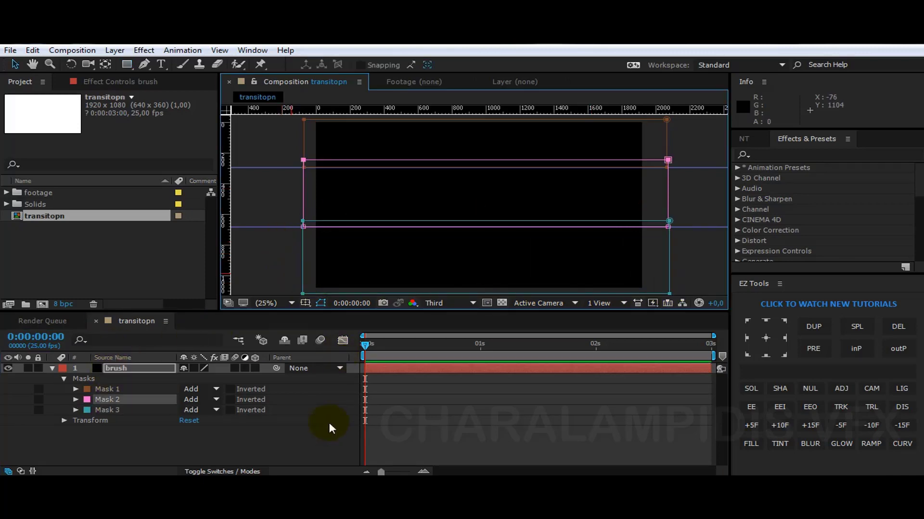
Animate Mask 1's path from off-frame right at frame 0 to covering the top band at frame 10.
left_click(105, 369)
key("m")
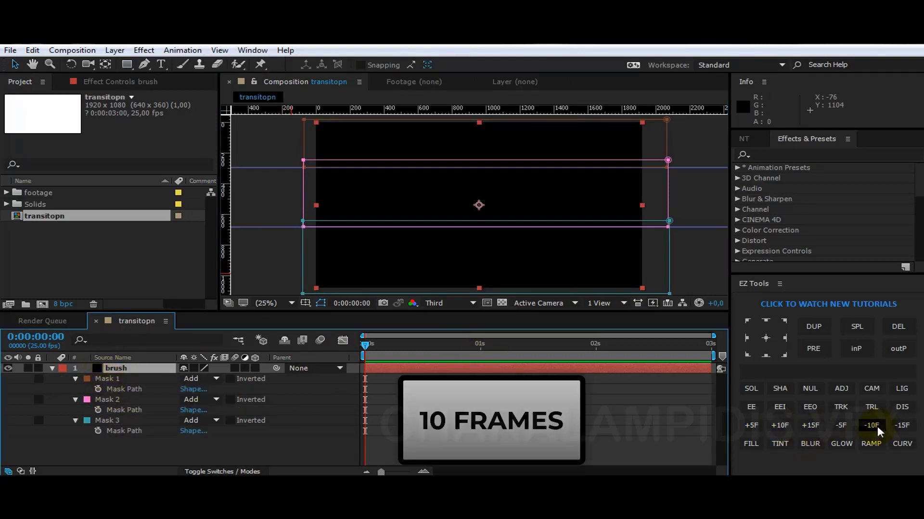
left_click(779, 425)
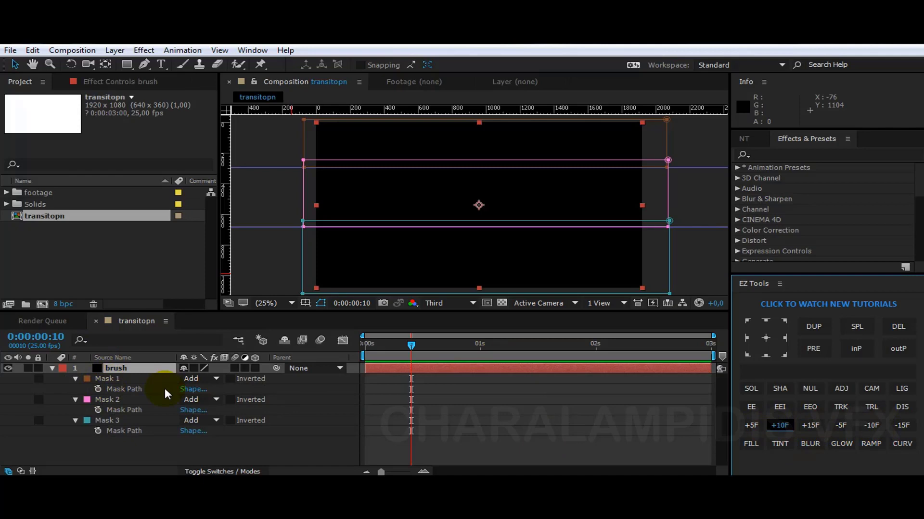
left_click(99, 389)
left_click_drag(411, 345, 406, 345)
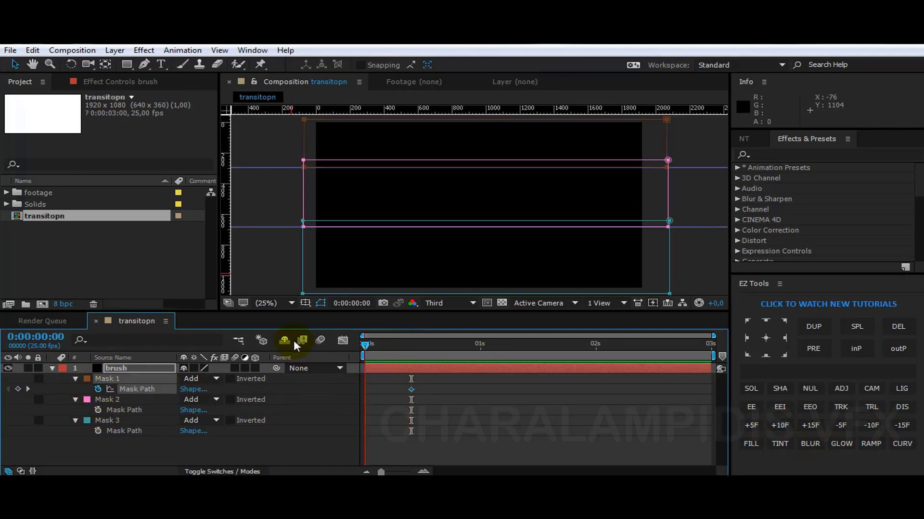
key("shift")
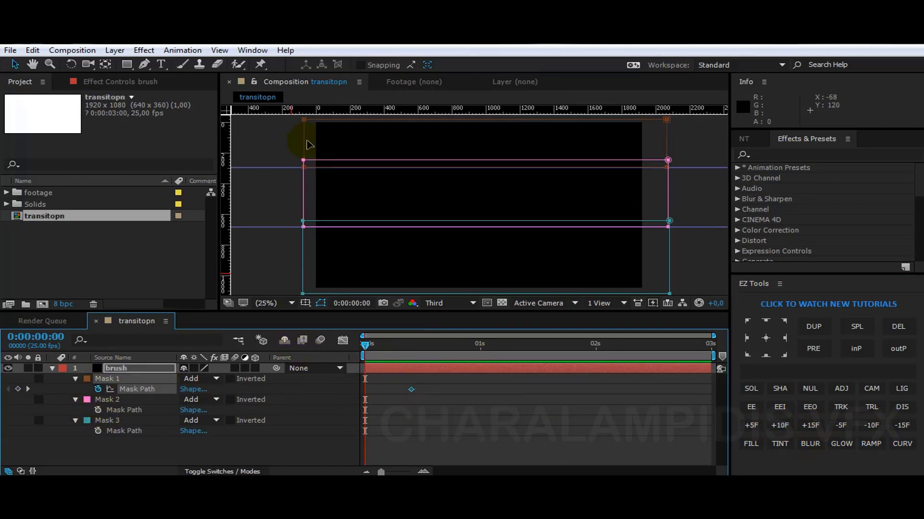
left_click_drag(309, 144, 660, 145)
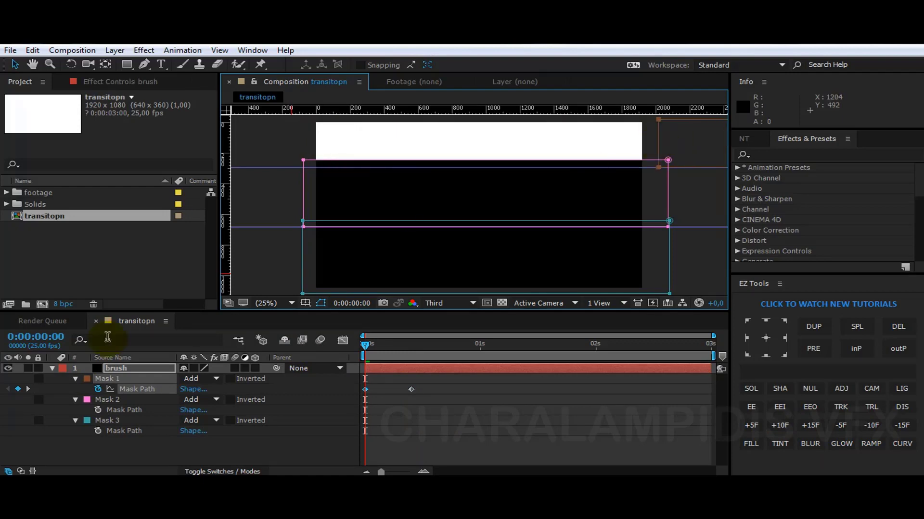
Set a Mask 2 Path keyframe at frame 21.
key("shift+Page_Down")
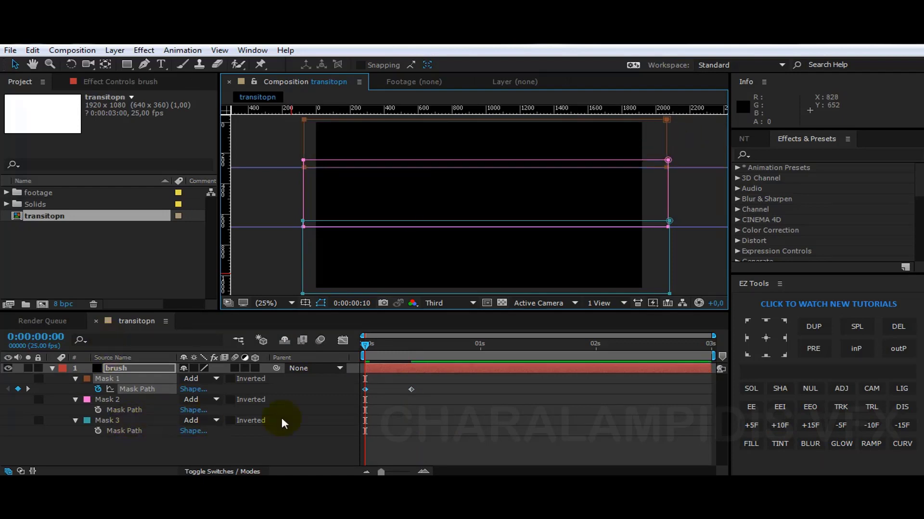
key("Page_Down")
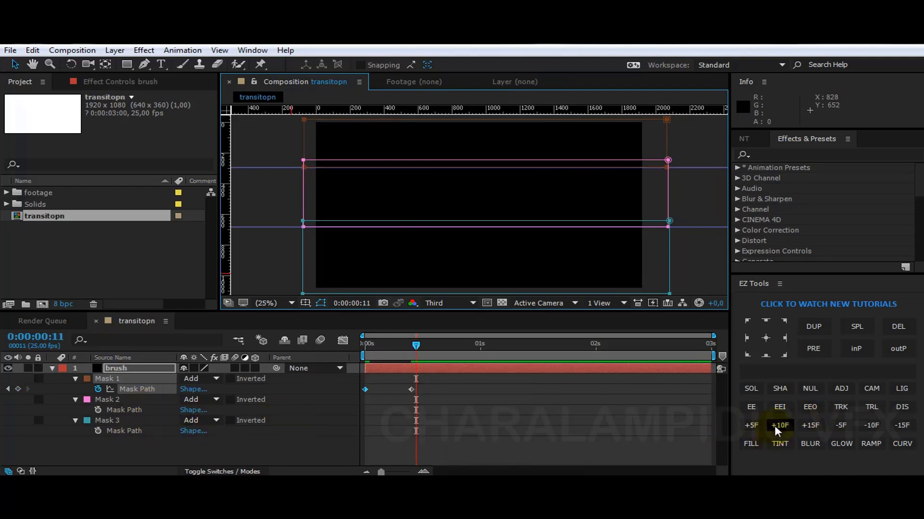
left_click(780, 425)
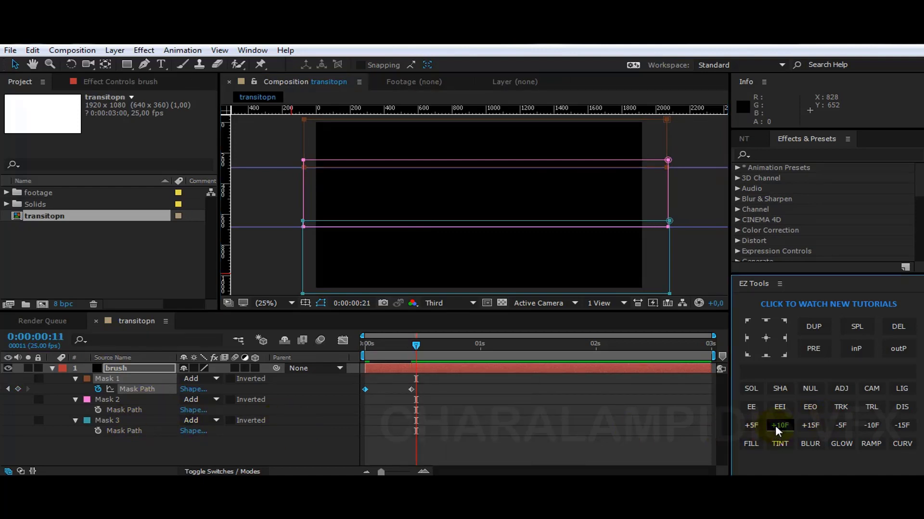
left_click(98, 410)
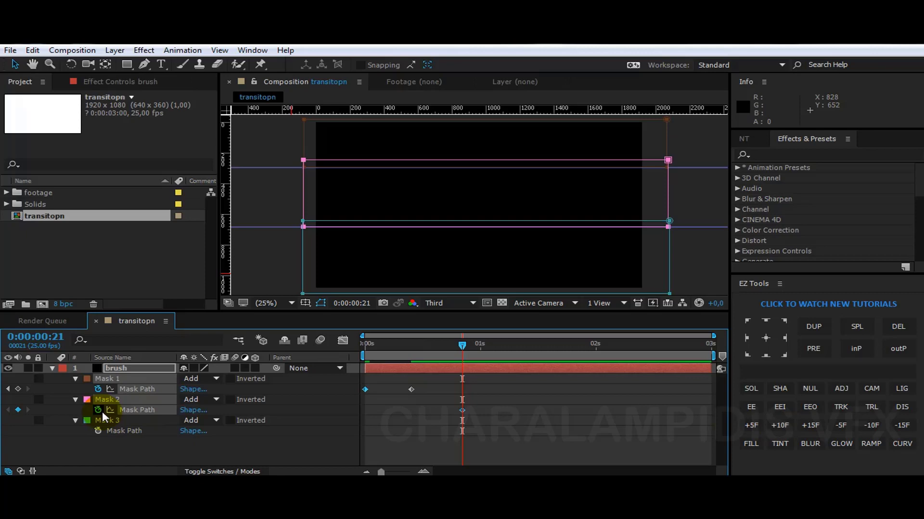
Make Mask 2 start empty at frame 11 and animate Mask 3 in over frames 22–32.
left_click(871, 425)
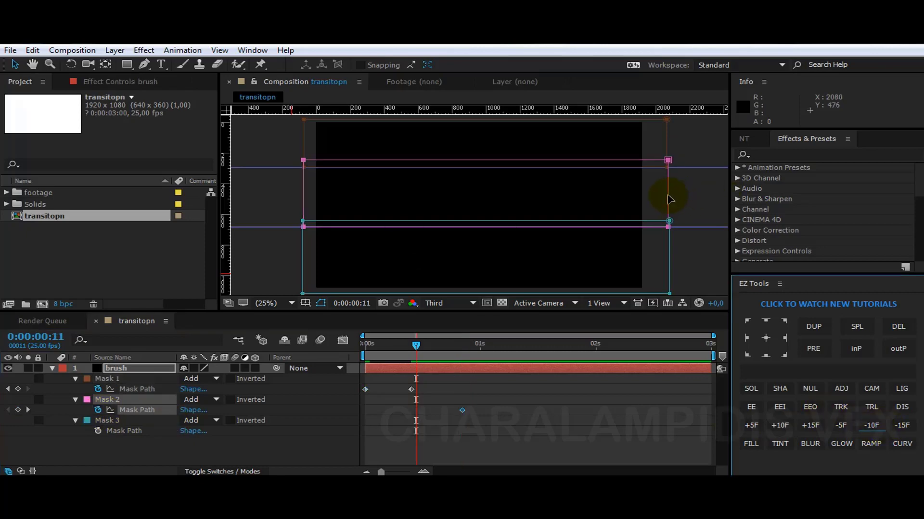
left_click_drag(670, 199, 308, 202)
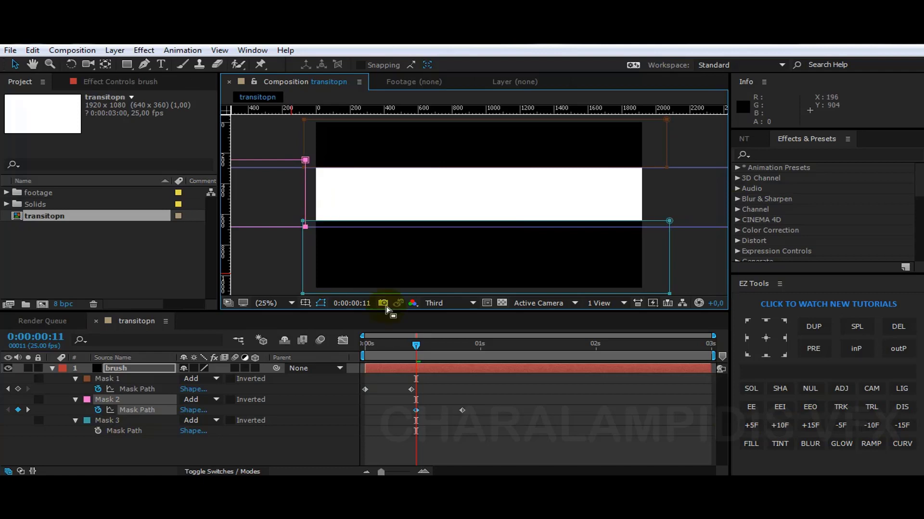
left_click(782, 426)
key("Page_Down")
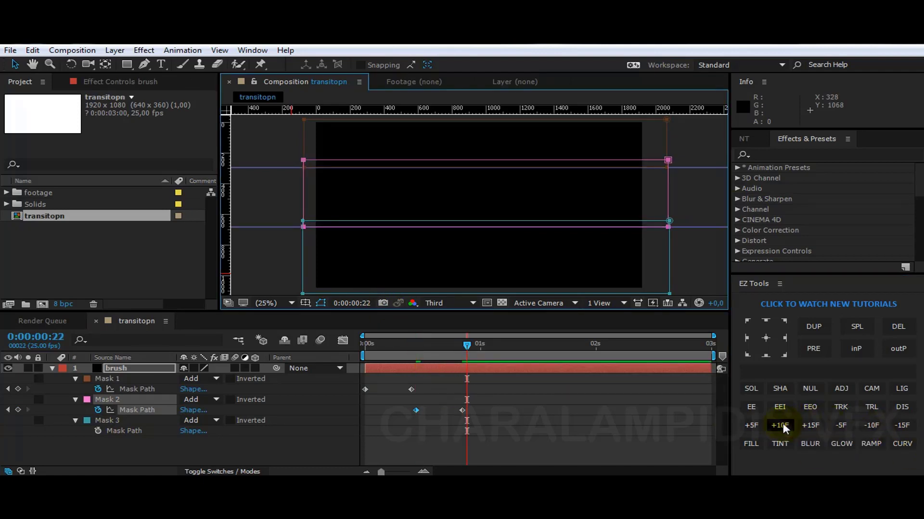
left_click(787, 428)
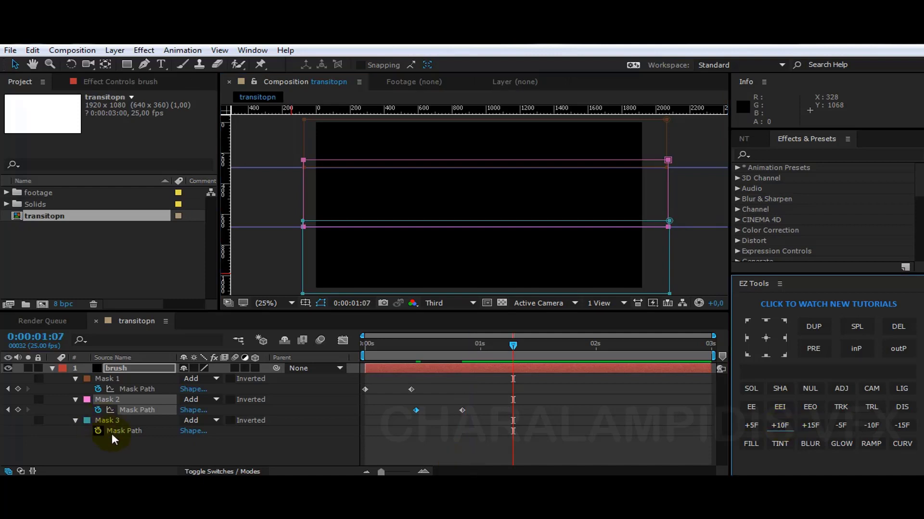
left_click(97, 431)
left_click(868, 427)
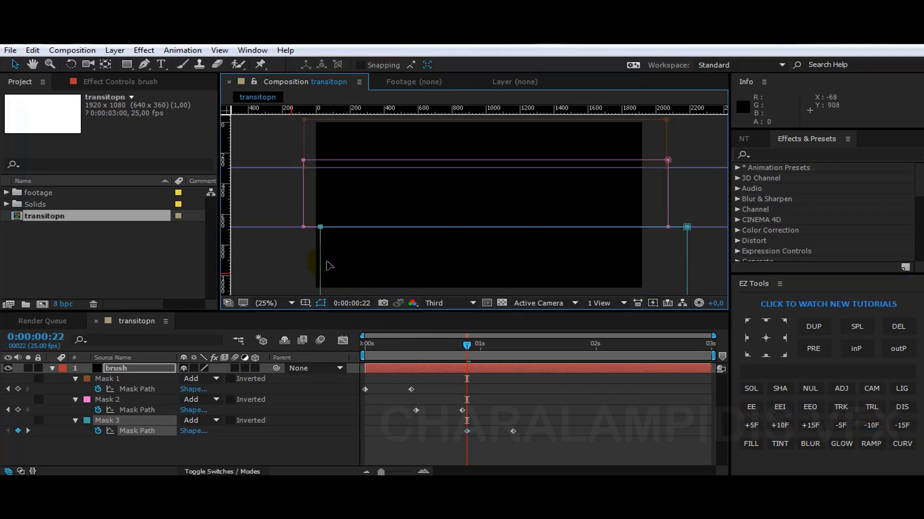
left_click_drag(305, 266, 666, 272)
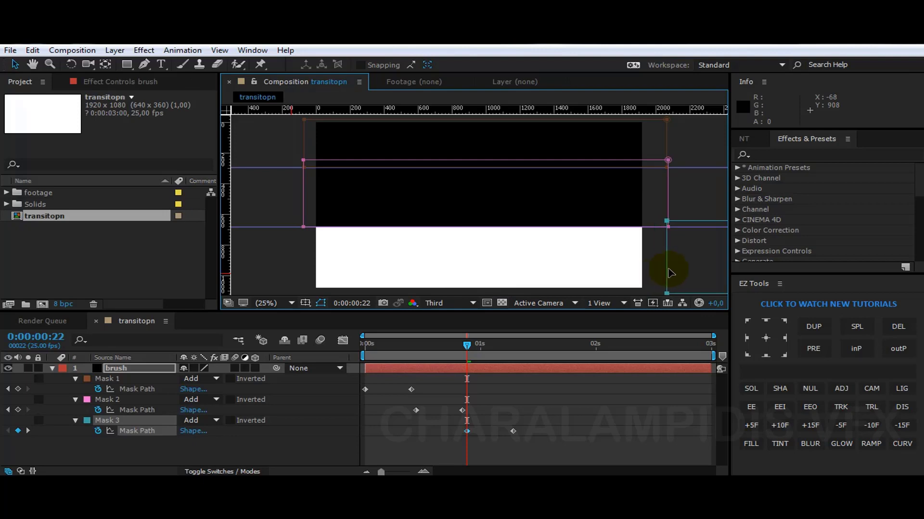
Apply easy ease to all mask path keyframes and preview the wipe from the start.
left_click_drag(545, 382, 375, 442)
key("F9")
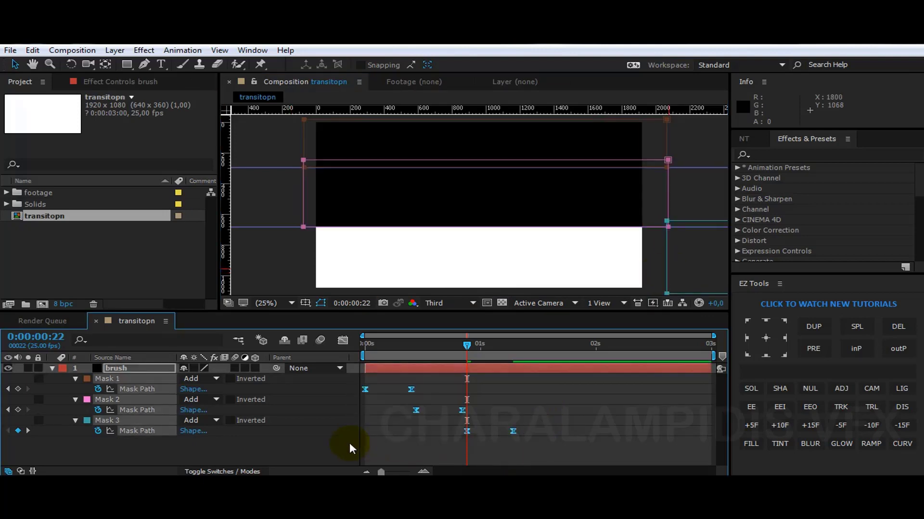
key("Home")
key("space")
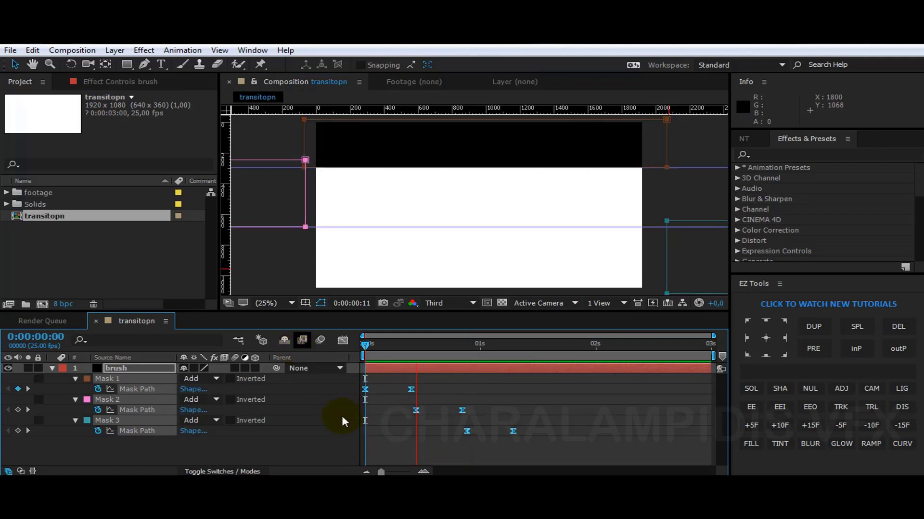
left_click(463, 348)
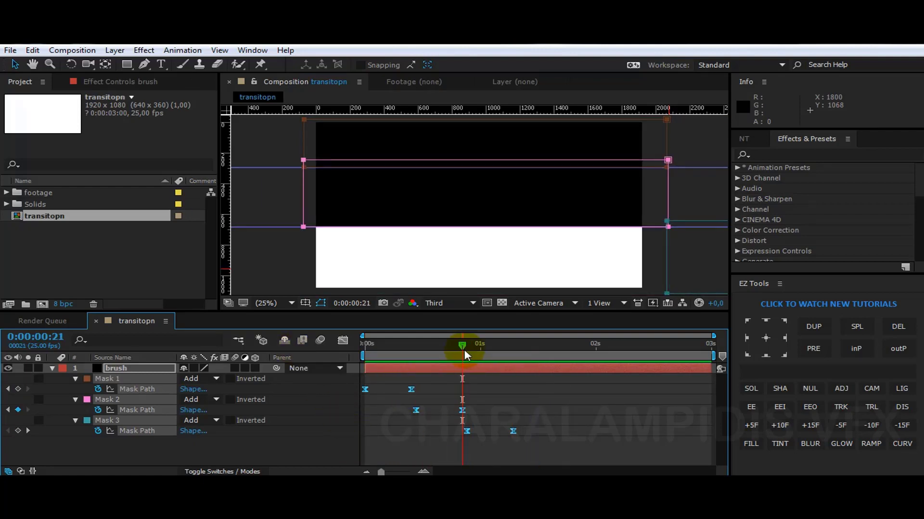
left_click(118, 373)
left_click(139, 82)
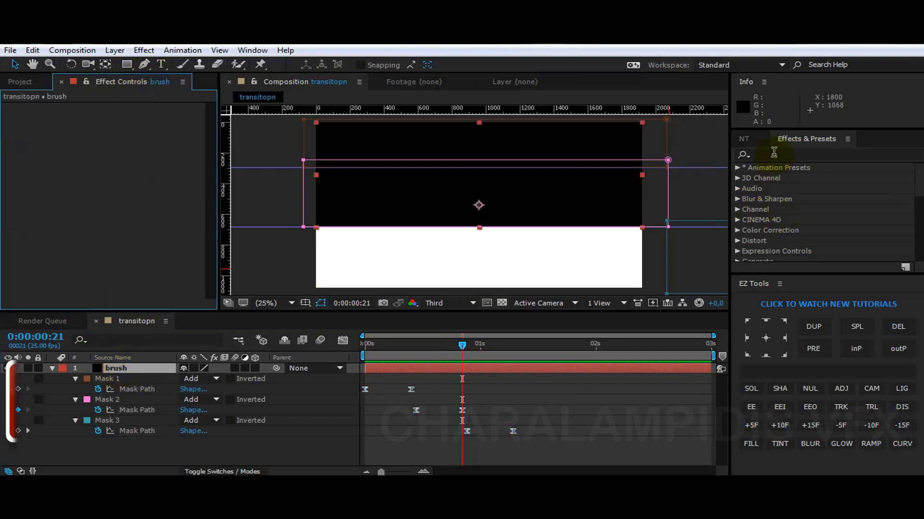
Search 'disp' in Effects & Presets and apply Turbulent Displace to the brush layer.
left_click(774, 153)
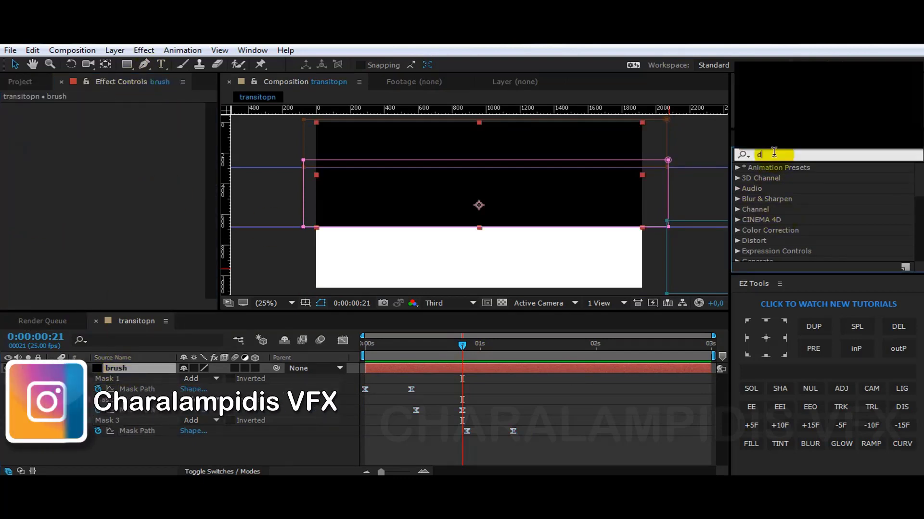
type("disp")
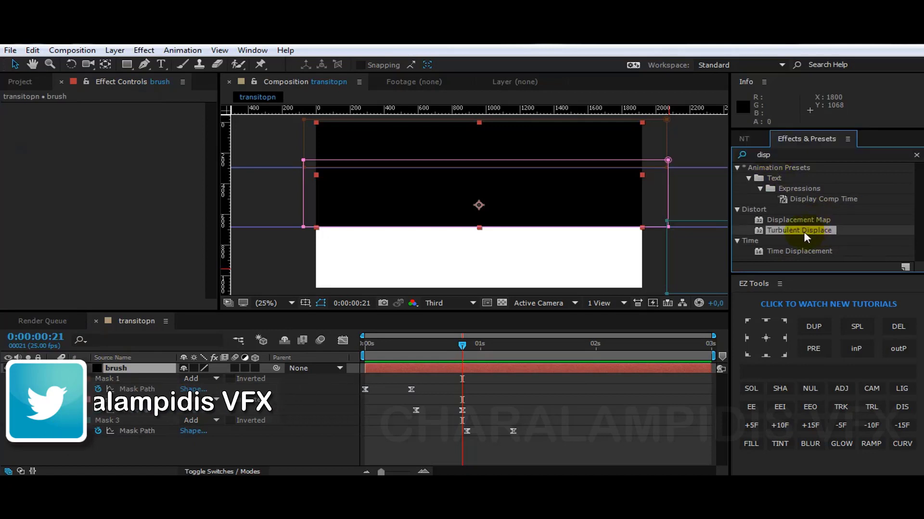
left_click_drag(815, 232, 135, 373)
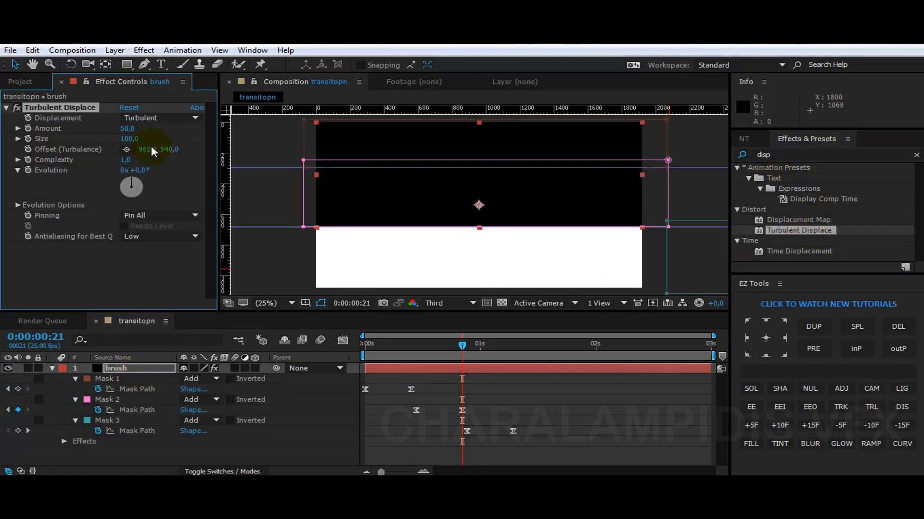
Set Turbulent Displace to Bulge, Amount 150, Size 20, Complexity 10, antialiasing High.
left_click(159, 118)
left_click(157, 145)
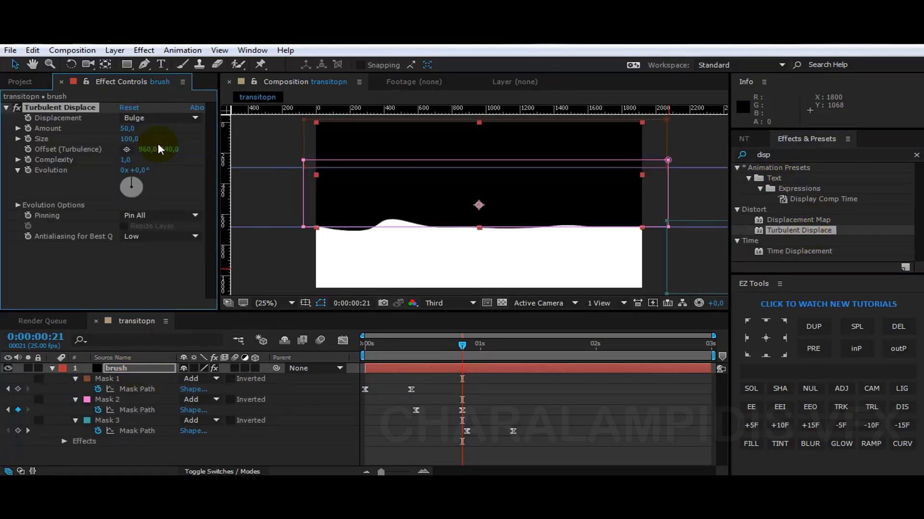
left_click(124, 133)
type("150")
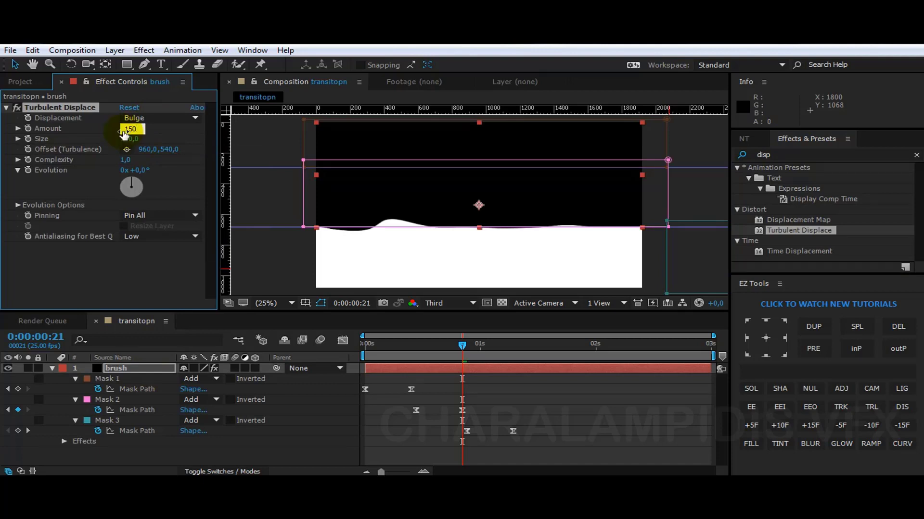
left_click(129, 140)
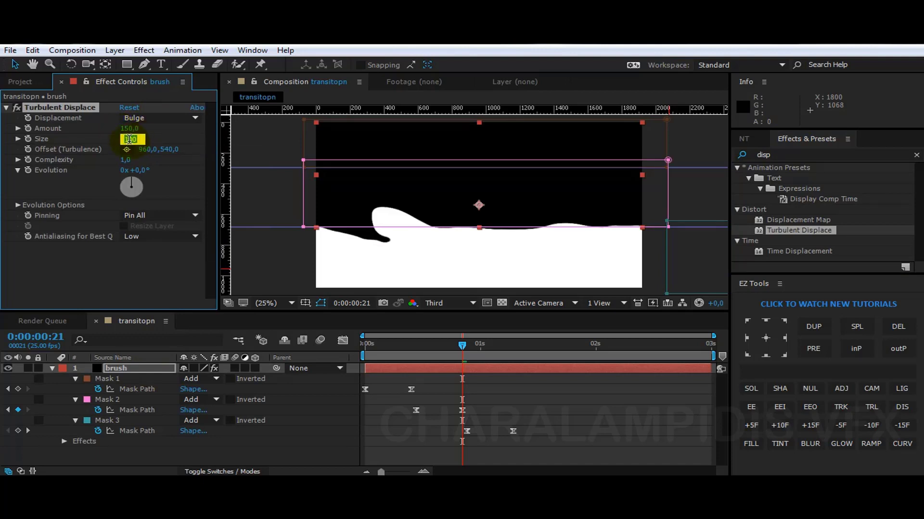
type("20")
left_click(129, 143)
left_click_drag(125, 166, 125, 165)
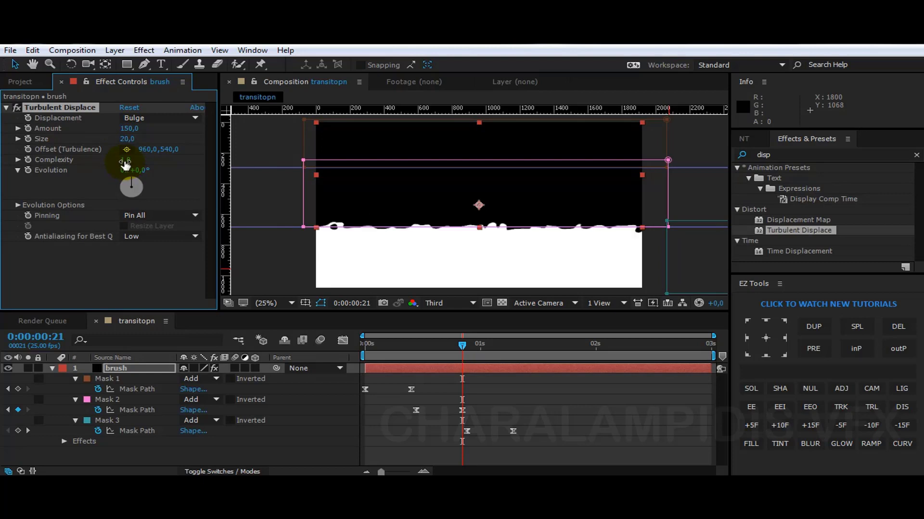
key("Return")
left_click(154, 237)
left_click(153, 266)
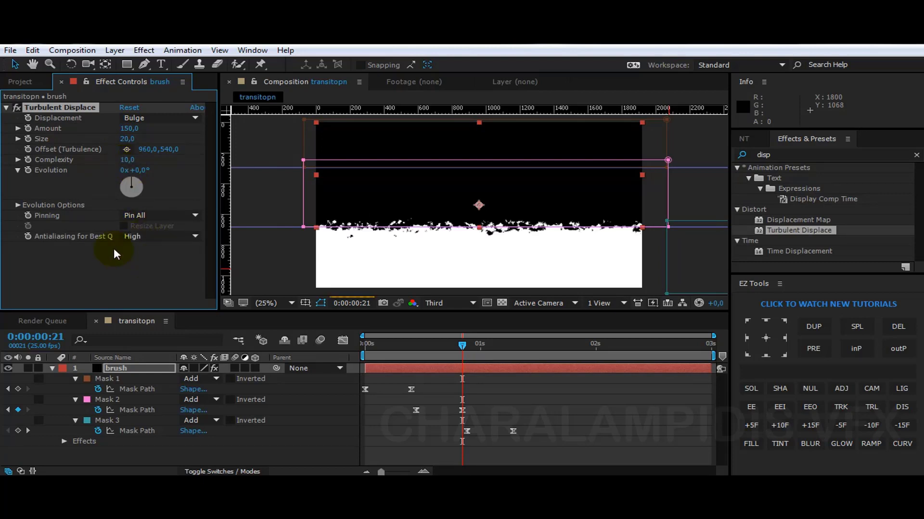
left_click(7, 108)
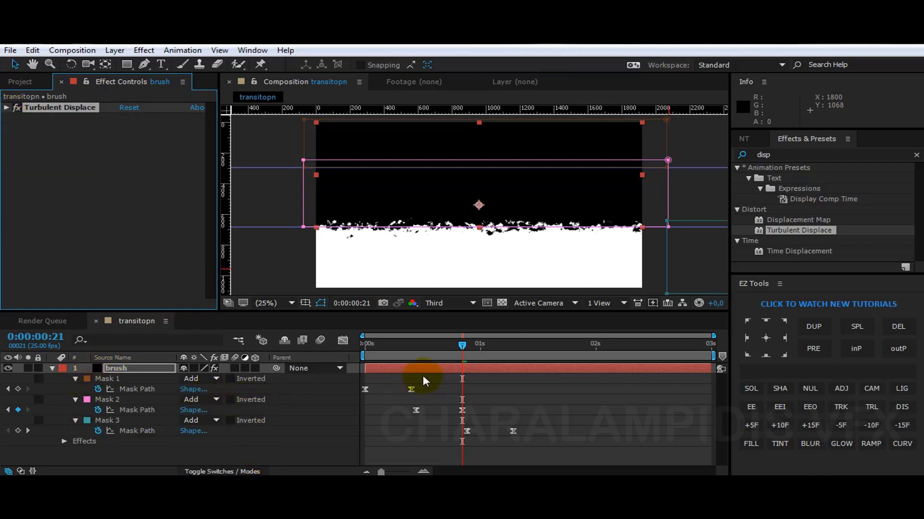
Add a 'transition' marker at 0:00:01:00 and make the brush layer start there.
left_click(476, 346)
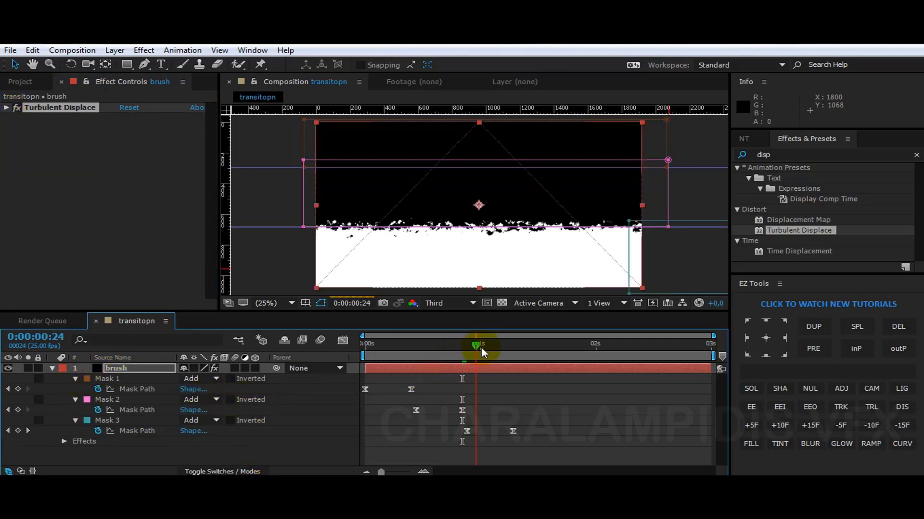
left_click_drag(483, 353, 481, 351)
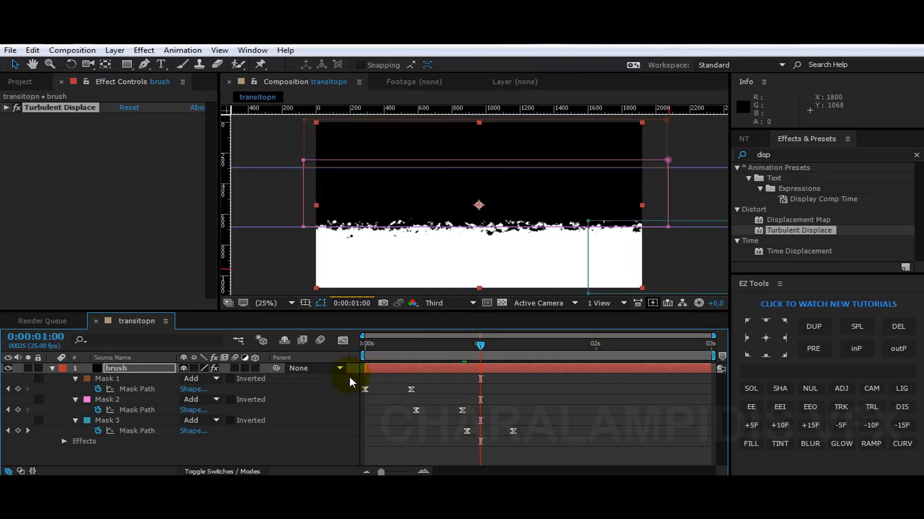
left_click(51, 368)
left_click(125, 393)
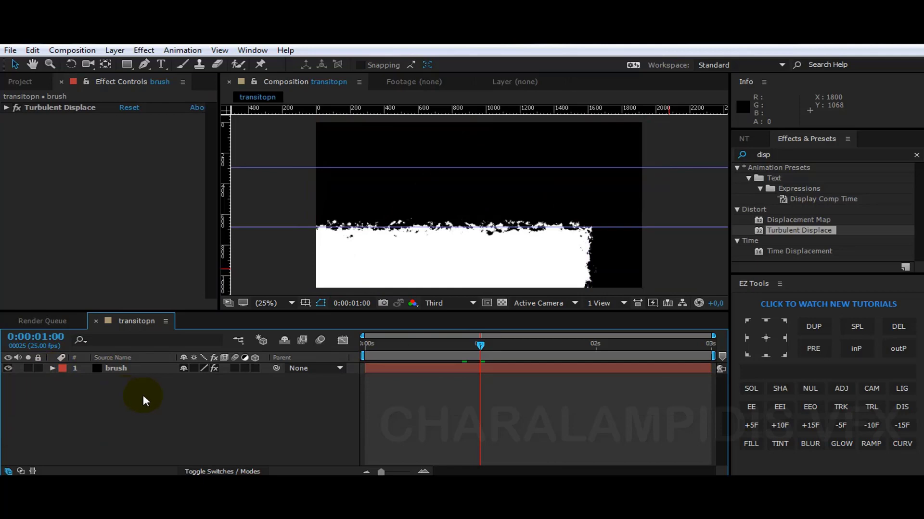
double_click(480, 357)
type("transition")
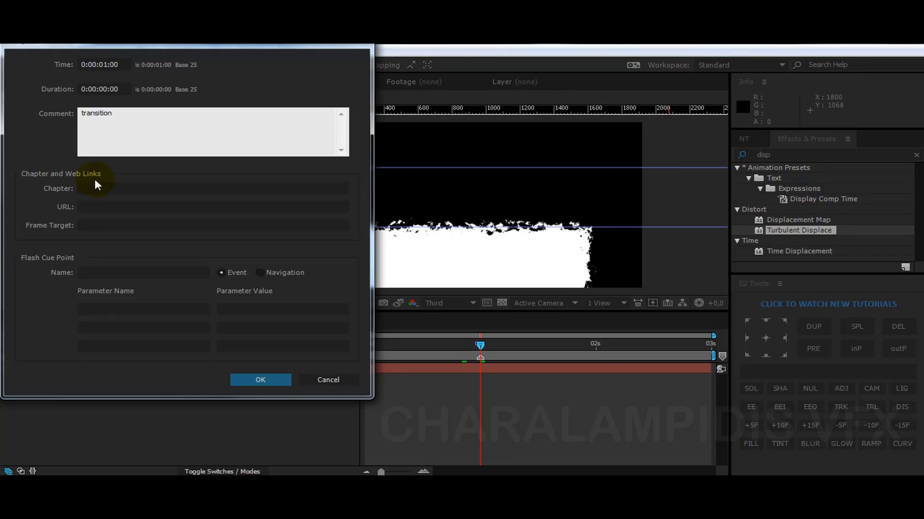
left_click(258, 380)
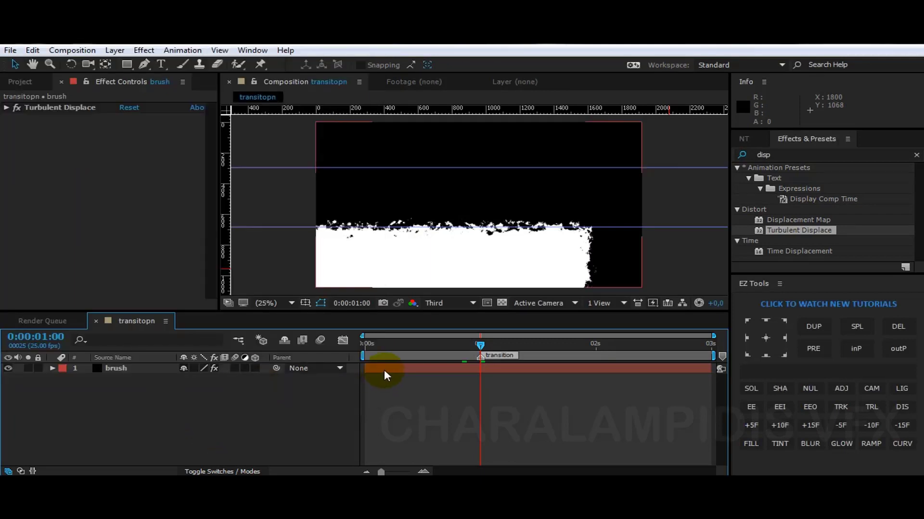
left_click_drag(384, 372, 443, 371)
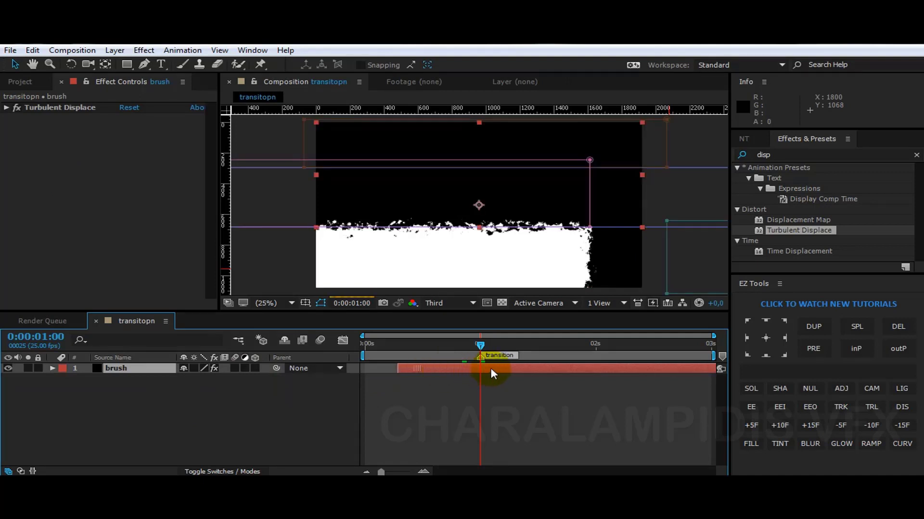
key("bracketleft")
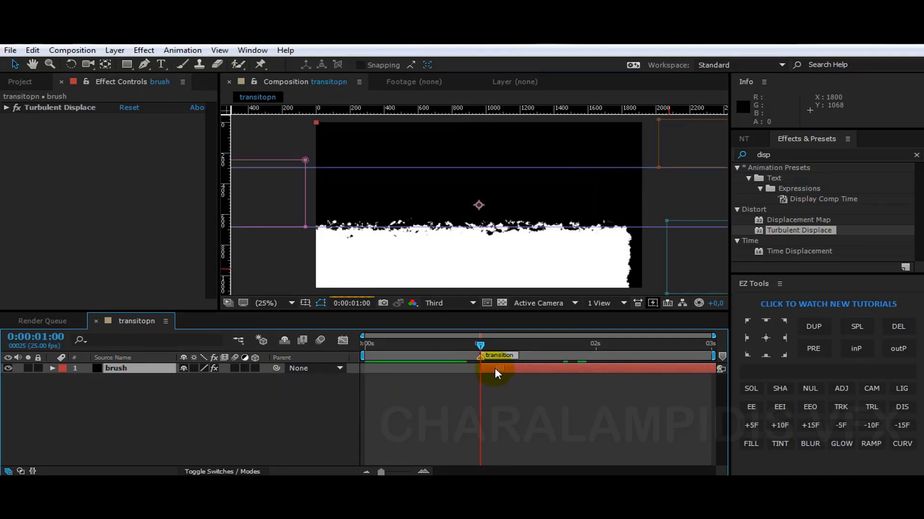
Fine-tune the brush layer's start, then add photo 1.jpg and photo 2.jpg to the timeline.
left_click_drag(499, 367, 495, 368)
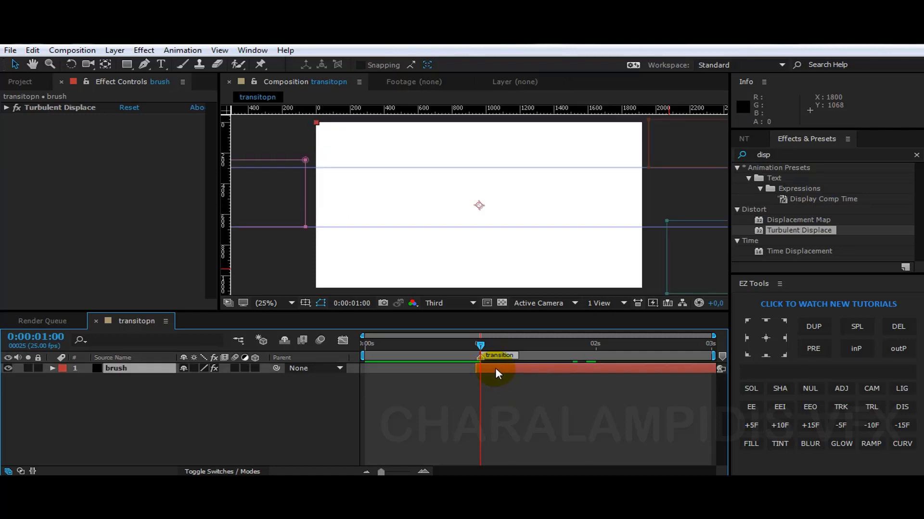
left_click(496, 386)
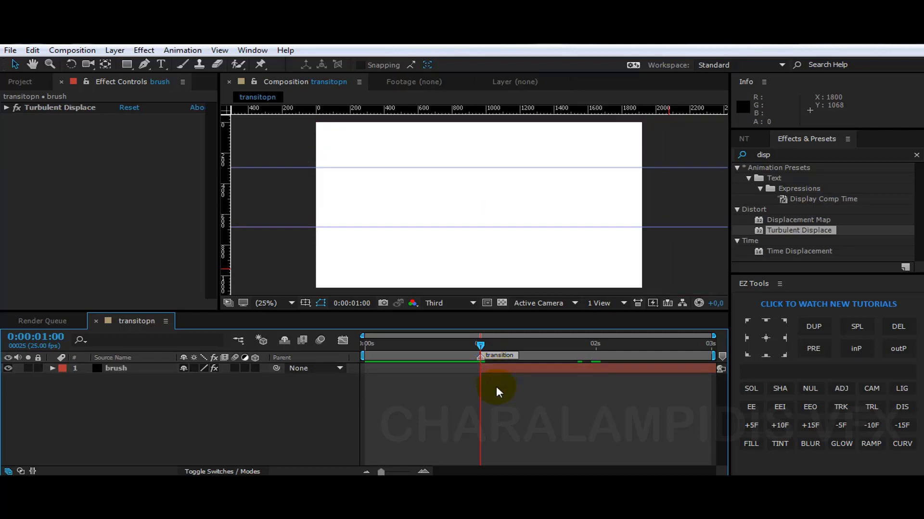
left_click(19, 83)
left_click(6, 193)
left_click_drag(44, 206, 53, 419)
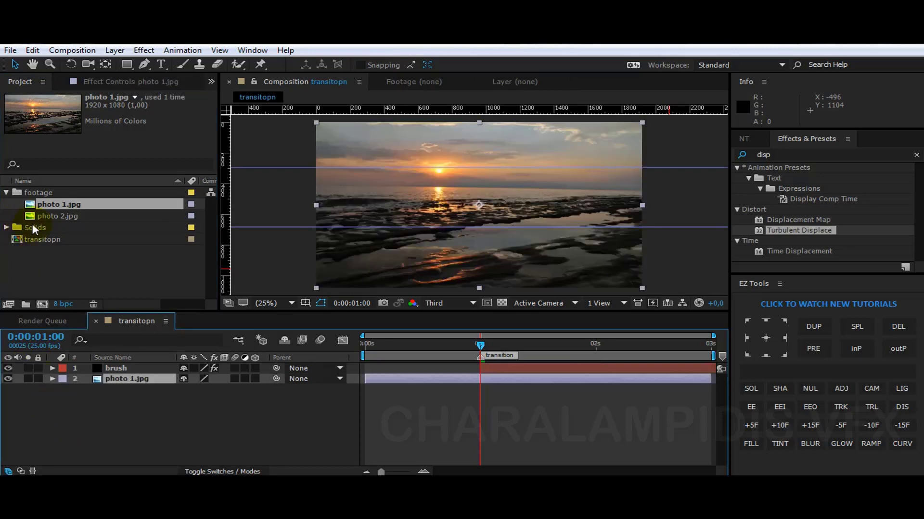
mouse_move(43, 217)
left_mouse_down()
mouse_move(125, 369)
mouse_move(120, 377)
left_mouse_up()
Trim photo 2.jpg to start at one second and set its track matte to Alpha Matte 'brush'.
key("ctrl+[")
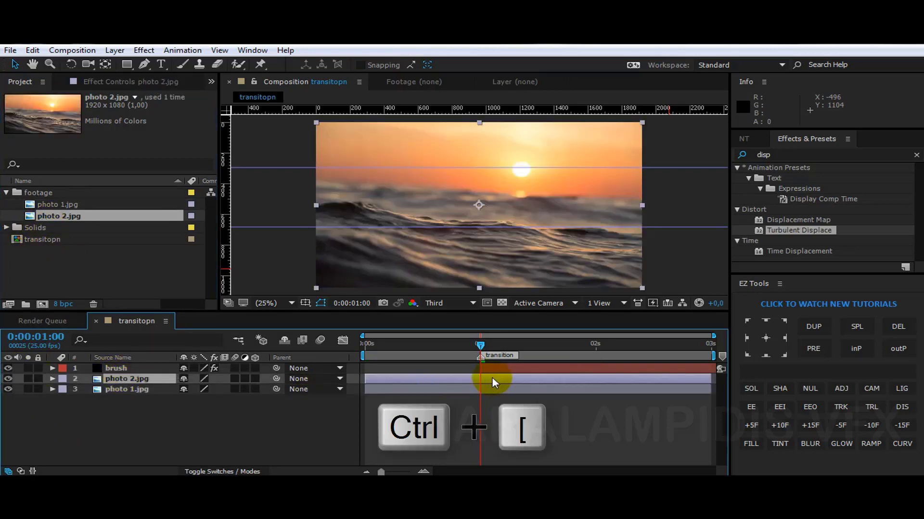
left_click(21, 471)
left_click(385, 379)
left_click(438, 409)
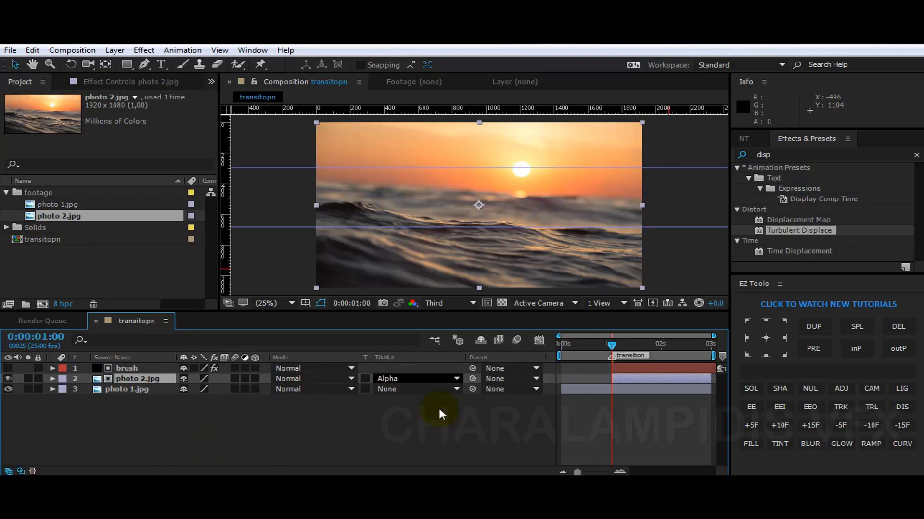
left_click_drag(572, 346, 535, 346)
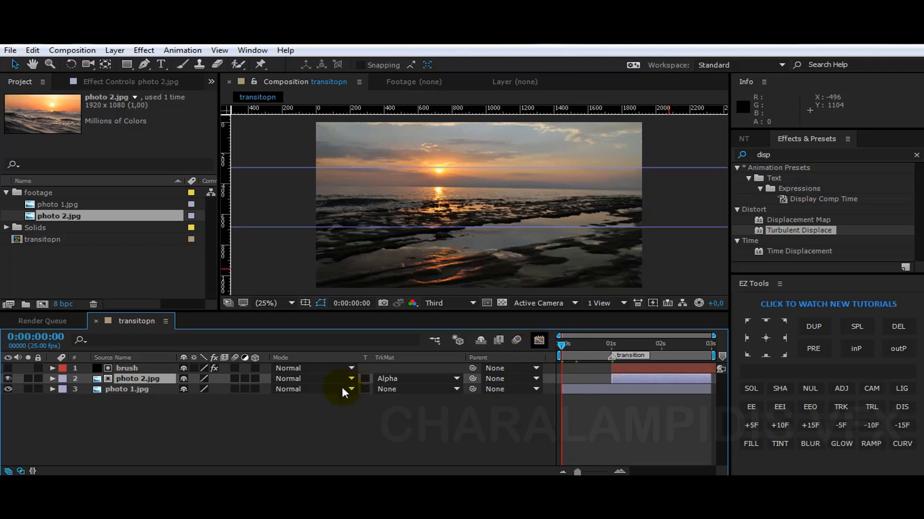
Preview the wipe briefly, stopping at frame 20, and hide the viewer's rulers.
left_click(20, 471)
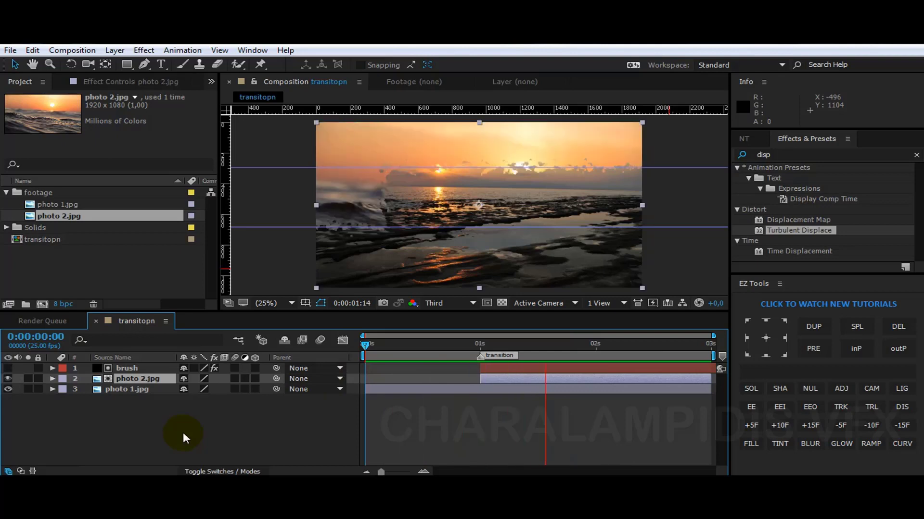
left_click(461, 353)
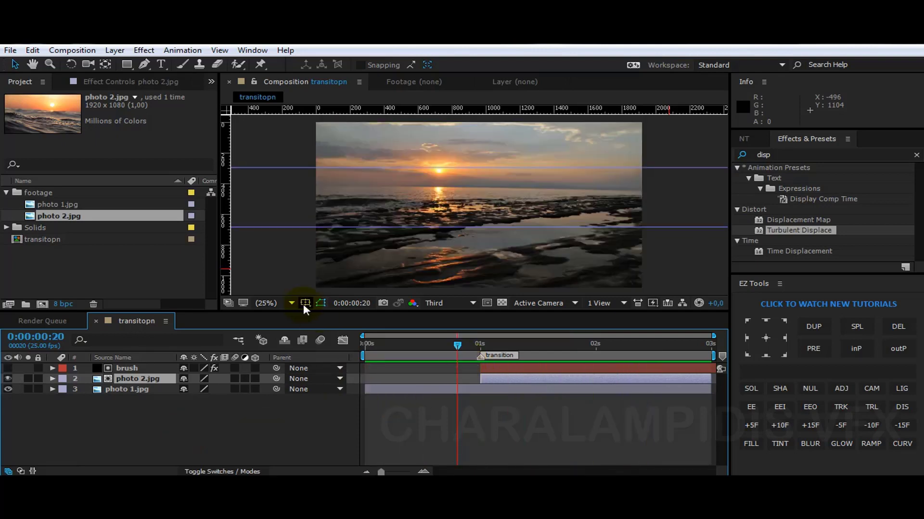
left_click(305, 304)
left_click(326, 379)
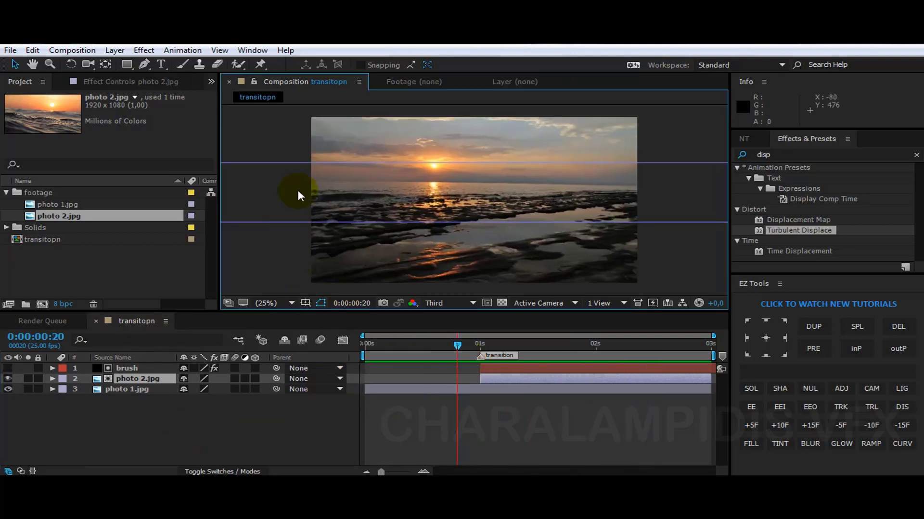
Hide the guides, enable composition motion blur, and return to the first frame.
left_click(220, 51)
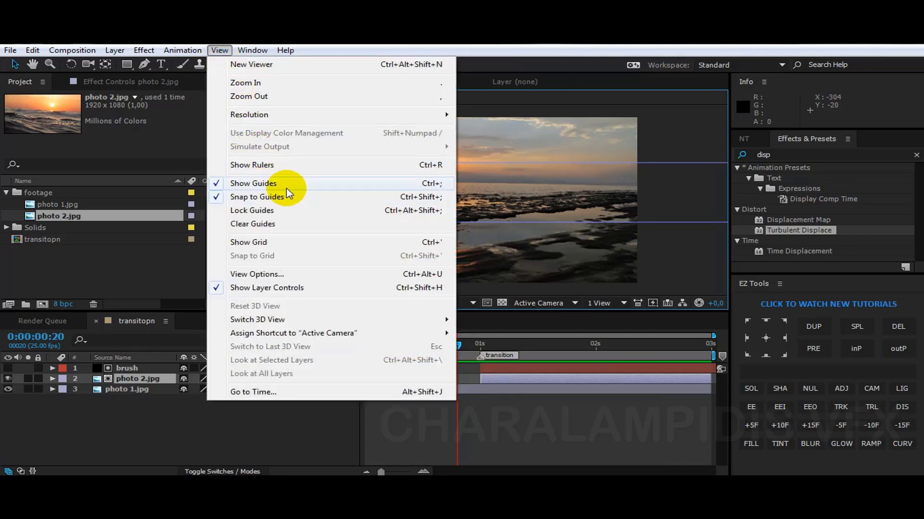
left_click(285, 184)
left_click(320, 340)
key("Home")
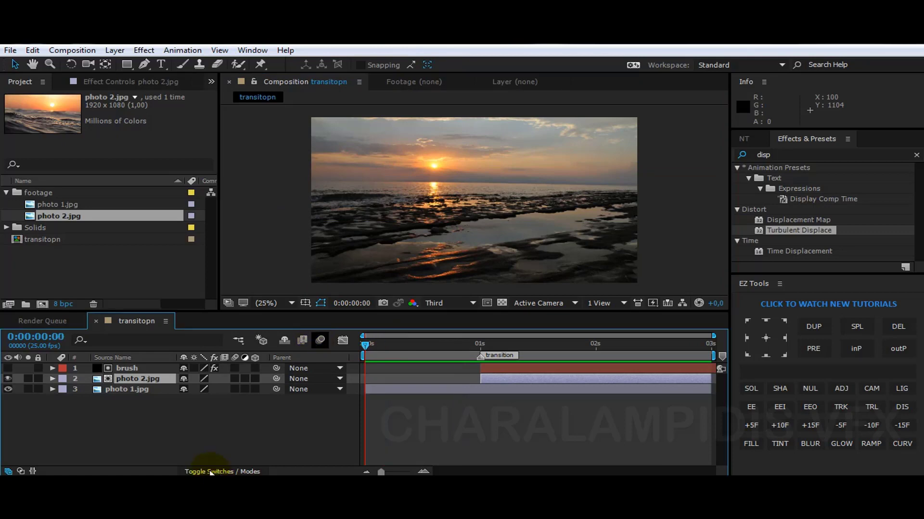